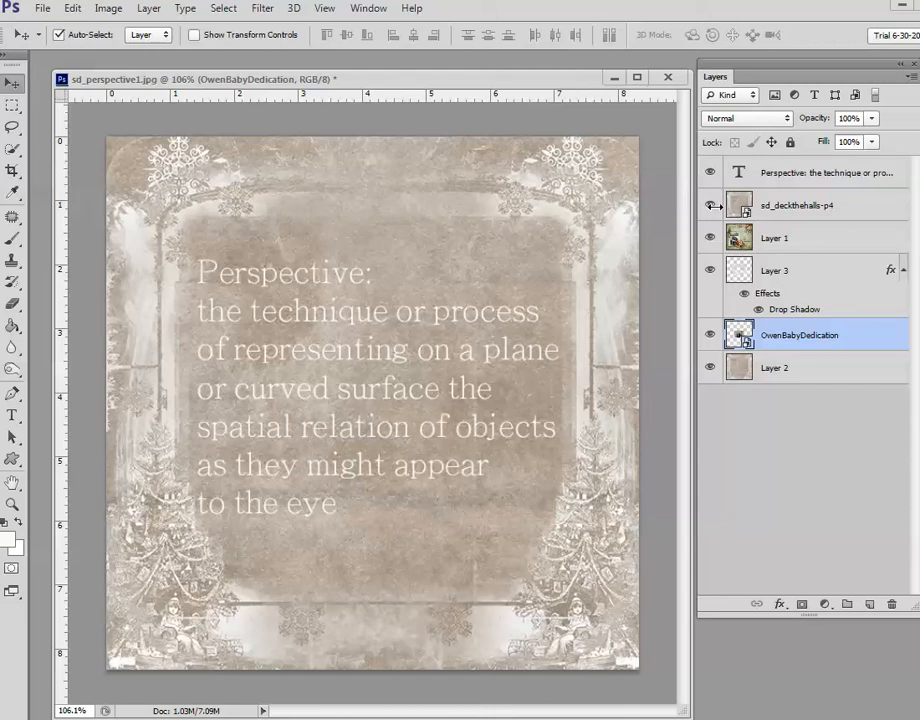
Hide the definition text, sd_deckthehalls-p4 and Layer 1 layers, and check the frame with the family photo briefly hidden.
left_click(710, 172)
left_click(710, 205)
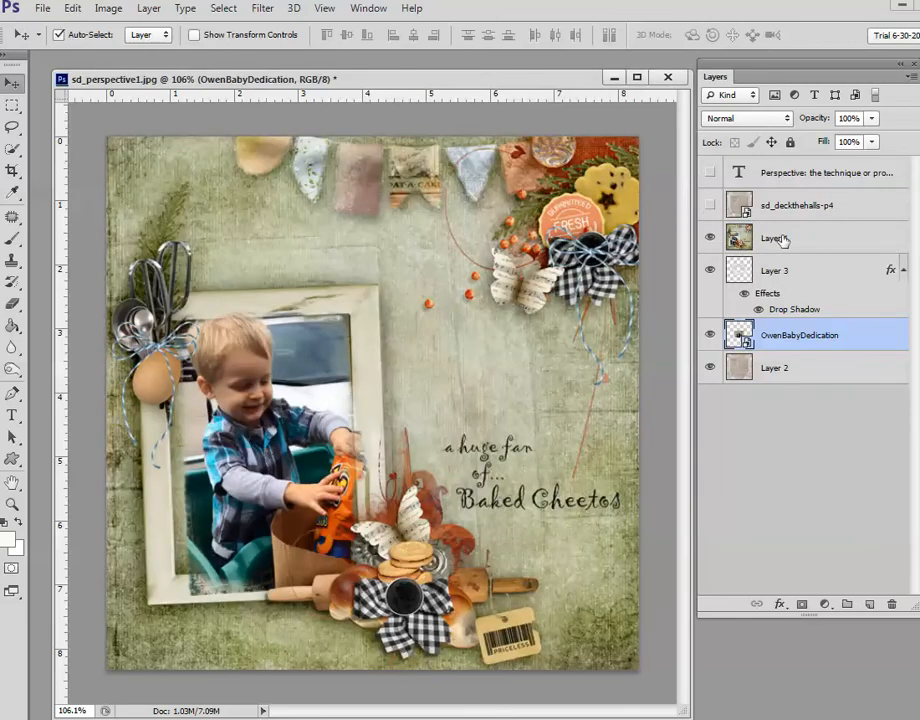
left_click(790, 239)
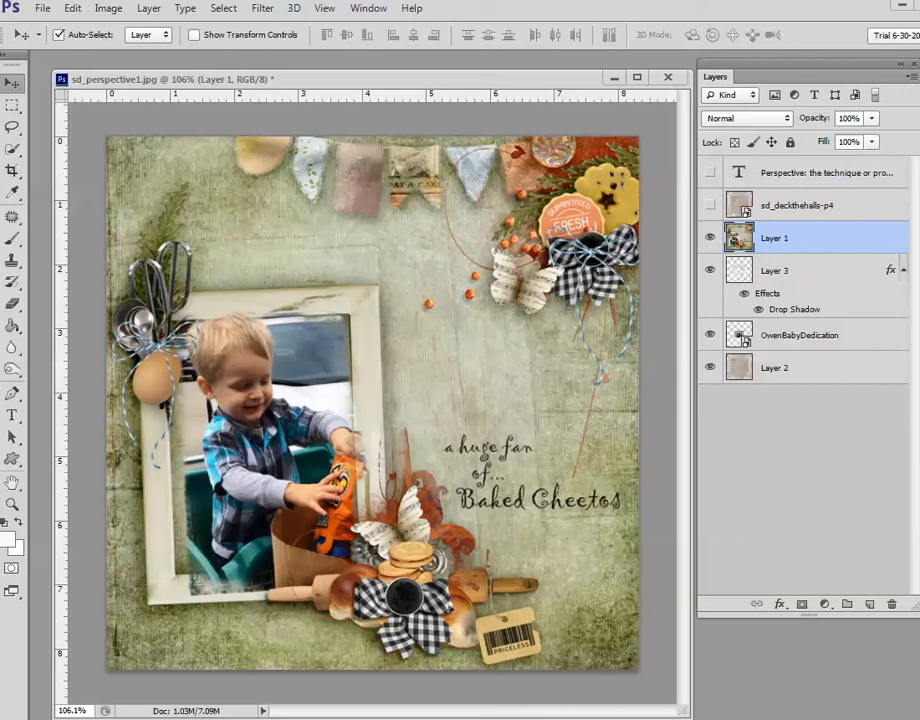
left_click(710, 240)
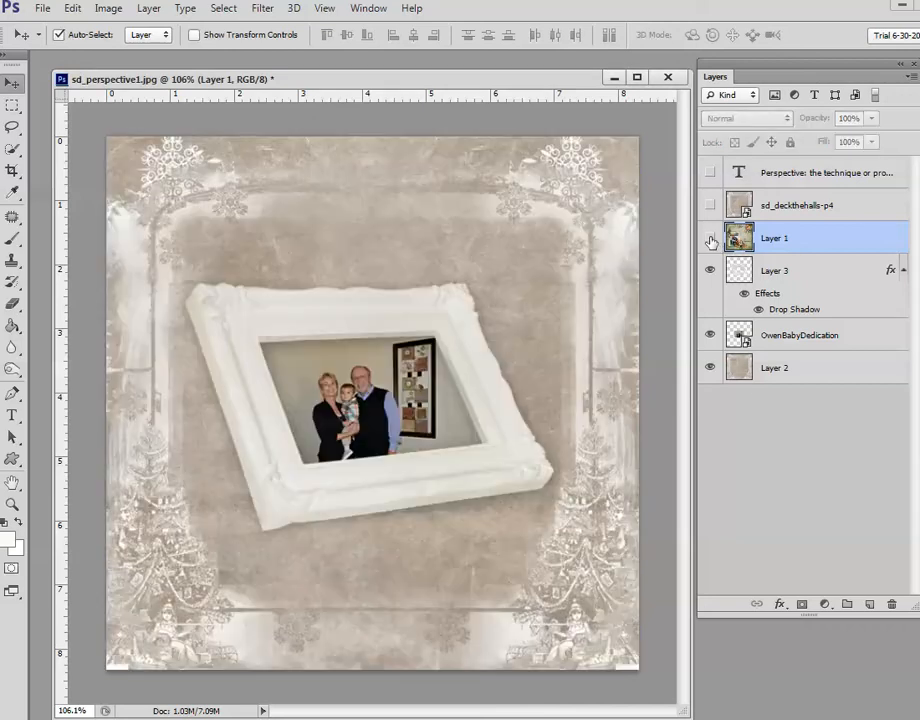
left_click(711, 336)
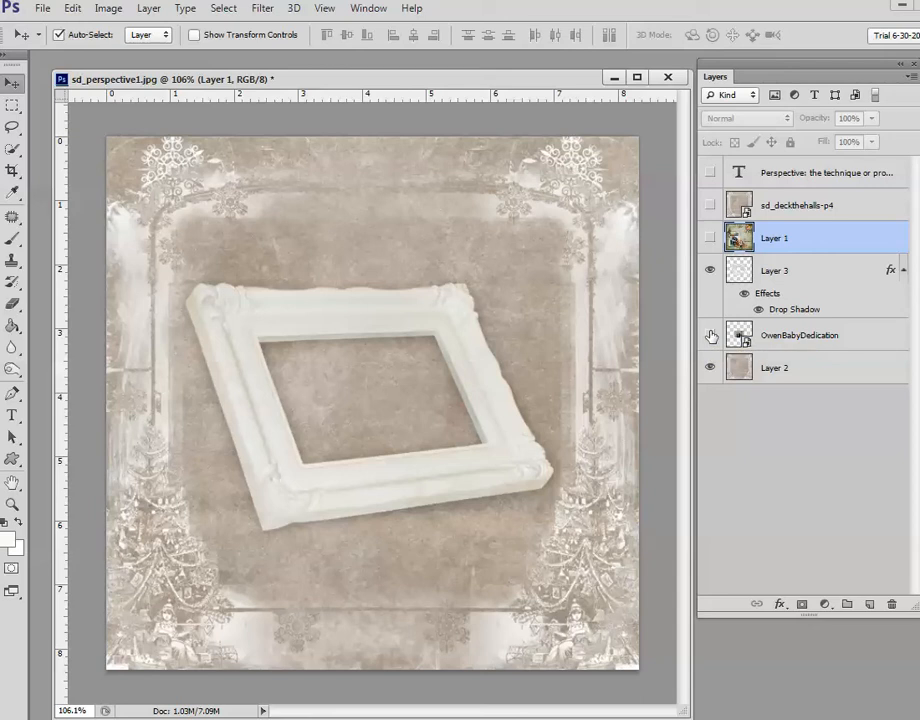
left_click(711, 336)
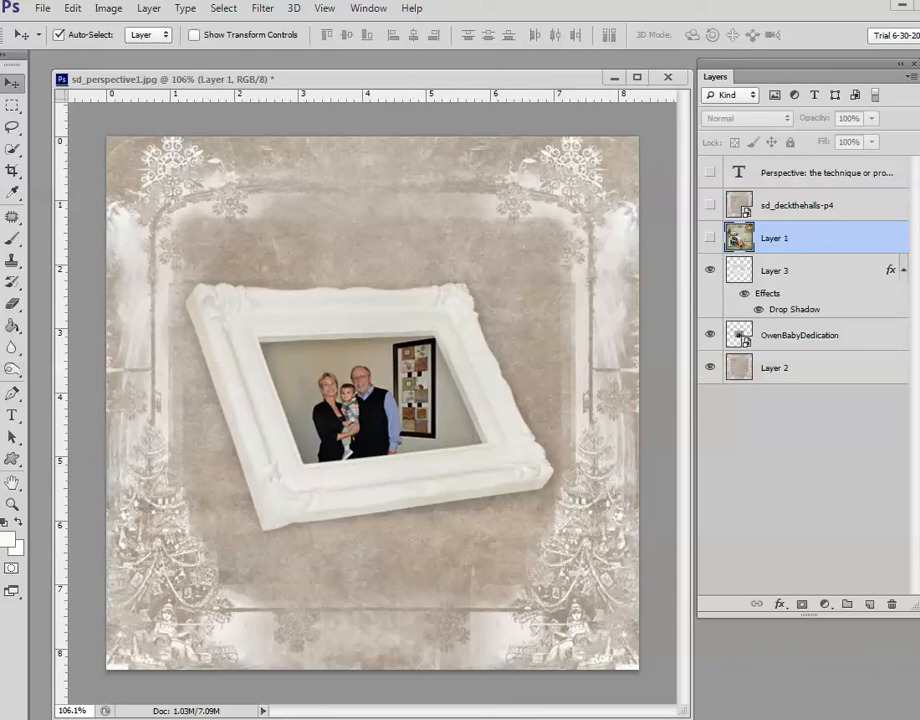
Select the family photo layer between Layer 3 and Layer 2.
left_click(74, 12)
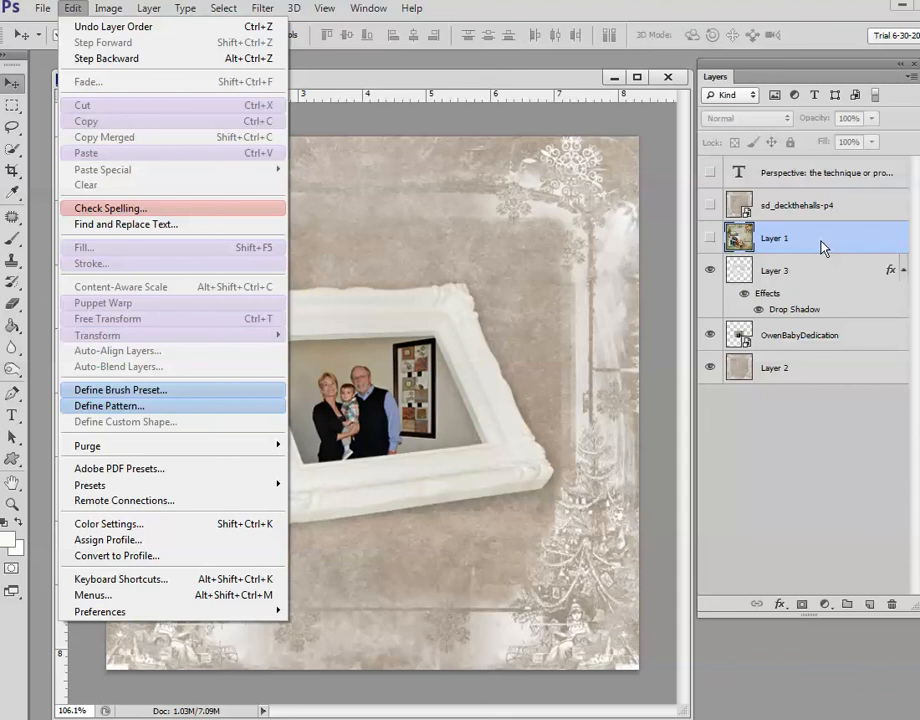
left_click(588, 352)
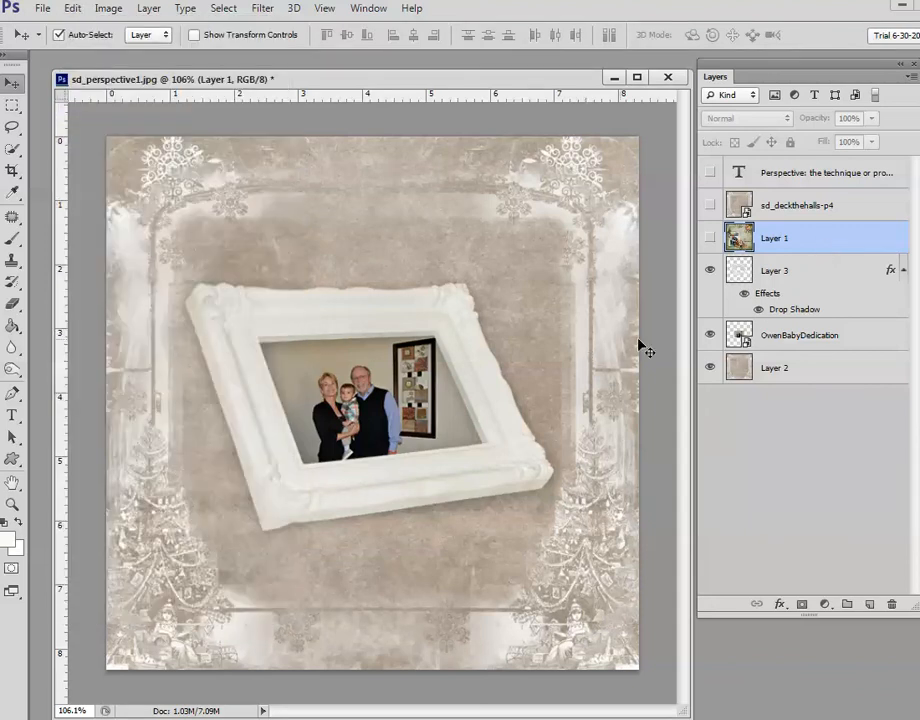
left_click(814, 338)
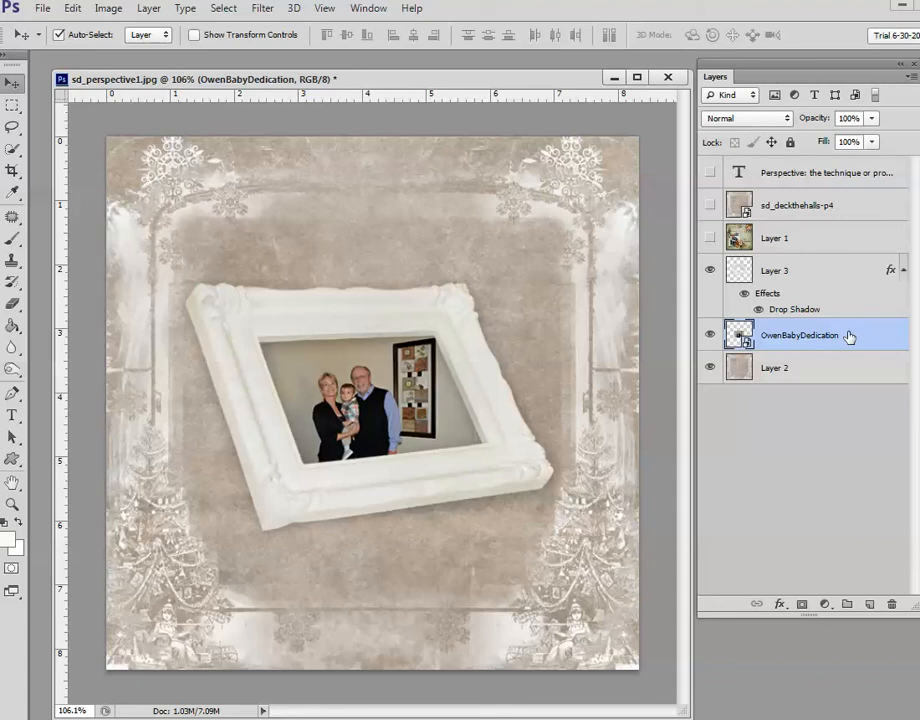
left_click(72, 12)
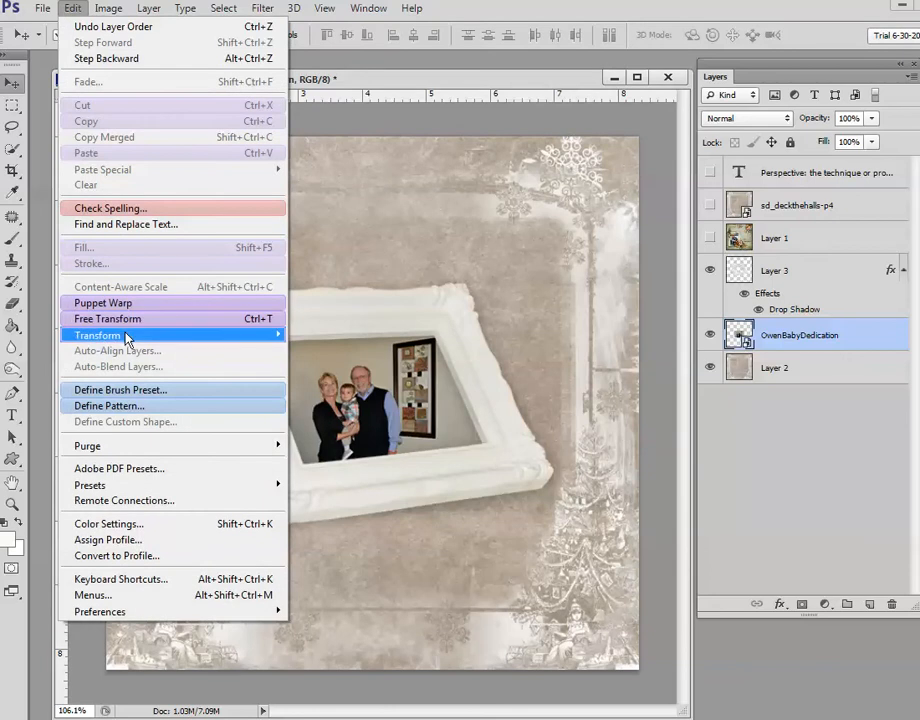
mouse_move(127, 336)
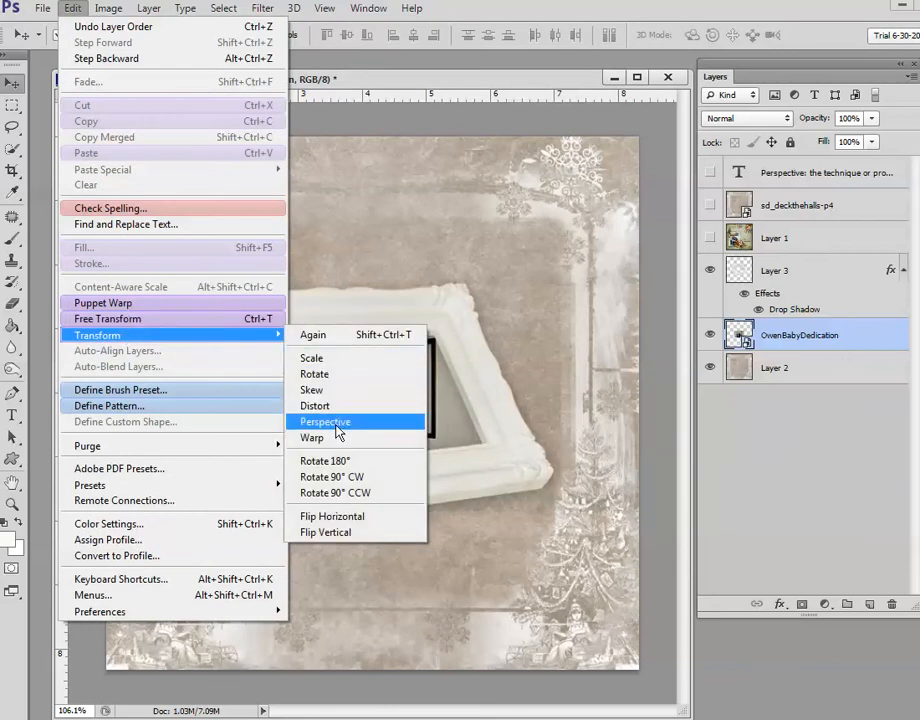
left_click(453, 124)
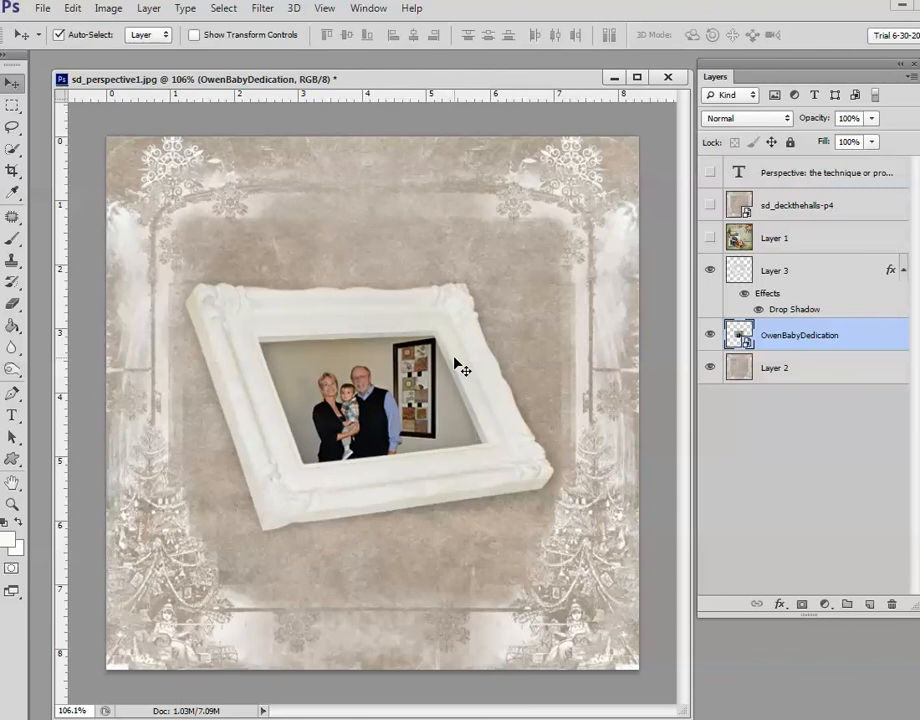
key("ctrl+t")
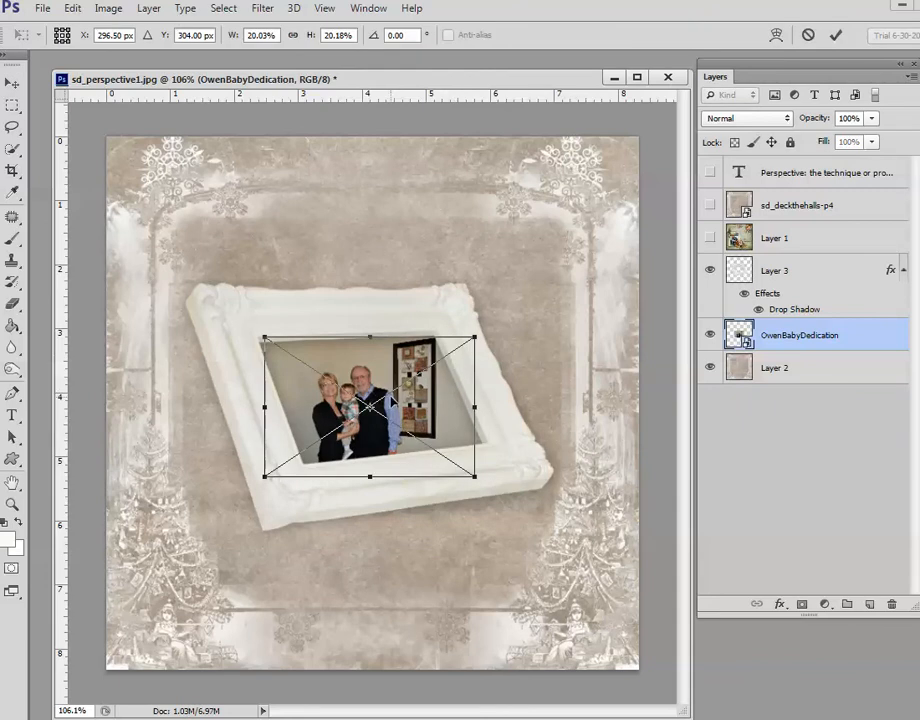
right_click(391, 399)
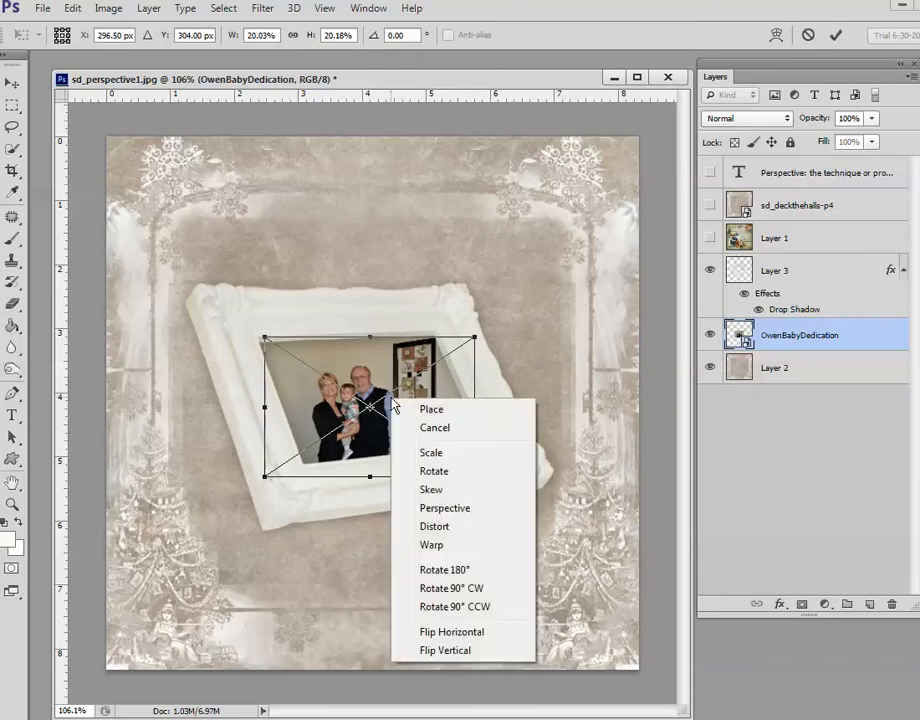
left_click(443, 509)
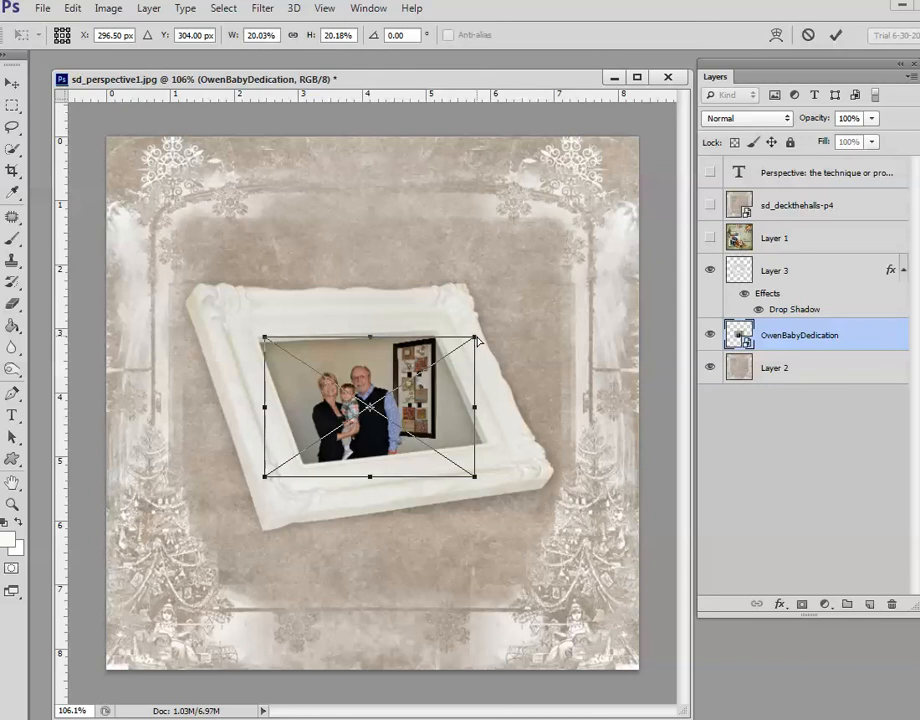
mouse_move(476, 343)
left_mouse_down()
mouse_move(485, 318)
mouse_move(489, 328)
mouse_move(470, 356)
mouse_move(491, 326)
mouse_move(474, 347)
left_mouse_up()
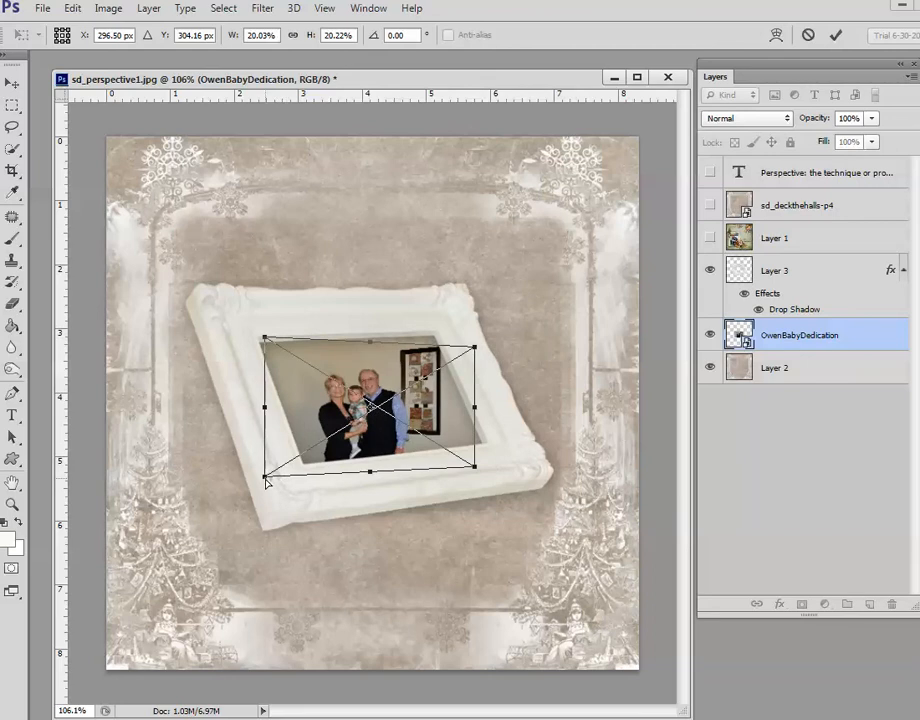
left_click_drag(266, 479, 277, 515)
left_click_drag(379, 390, 368, 390)
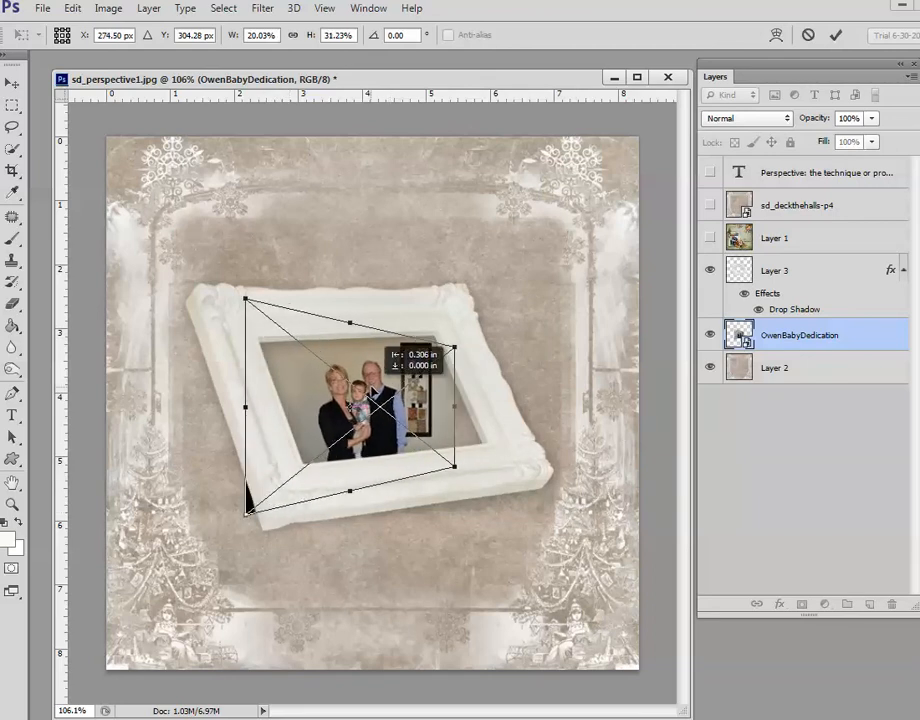
left_click_drag(470, 490, 491, 466)
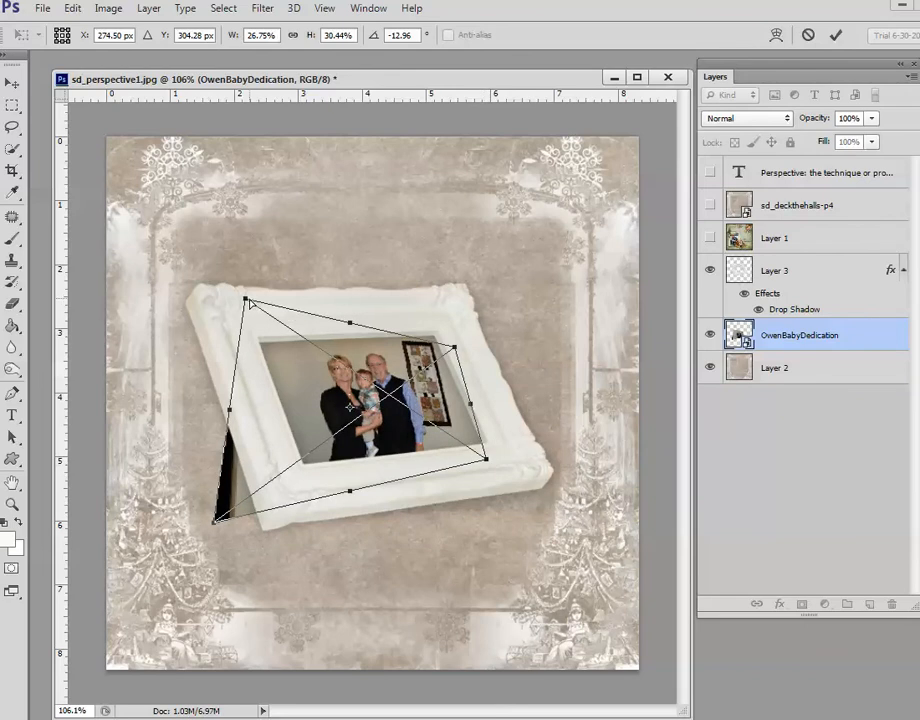
left_click_drag(259, 303, 243, 310)
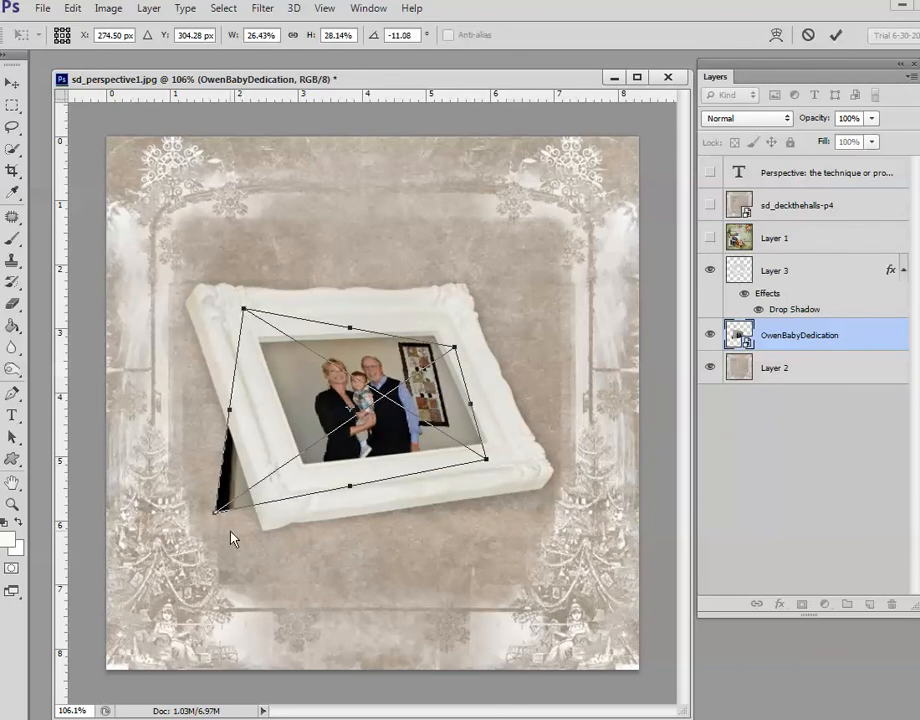
left_click(808, 36)
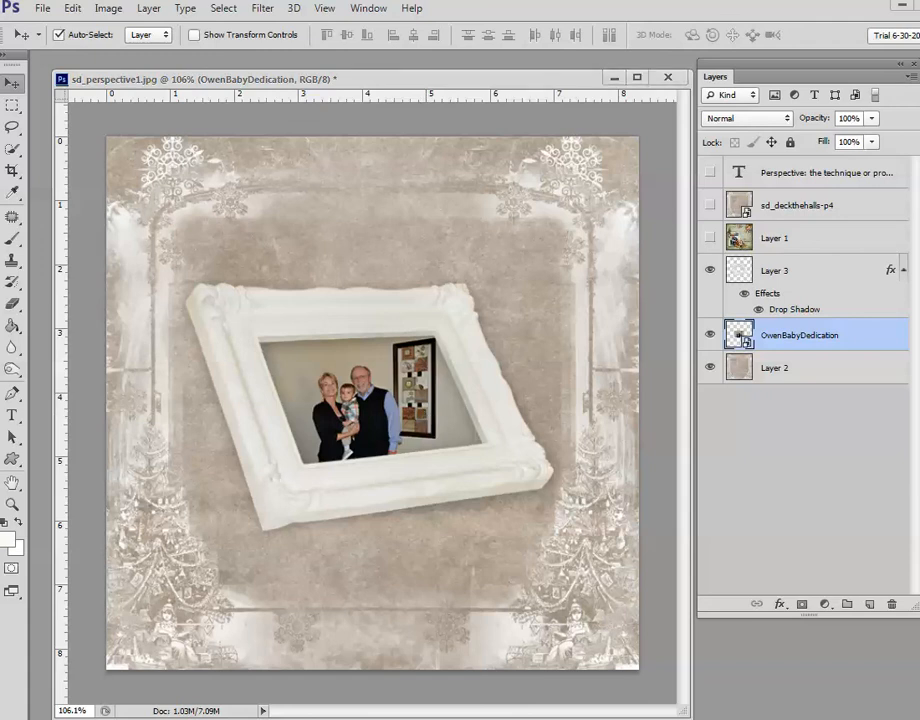
Distort the family photo with Free Transform so its four corners fit the slanted frame opening, and nudge it slightly down and left.
left_click(74, 10)
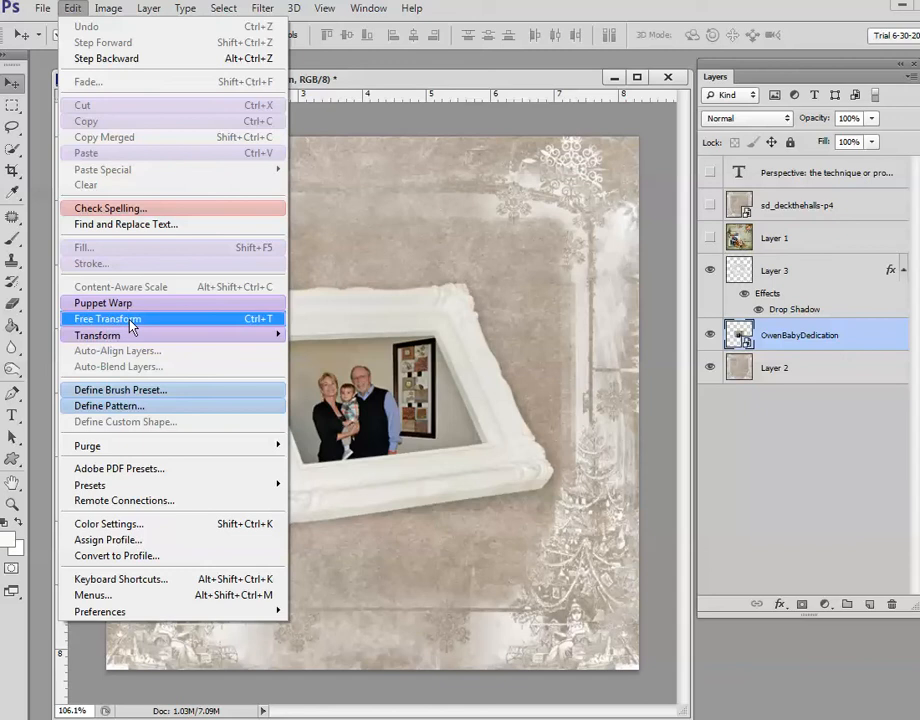
left_click(405, 263)
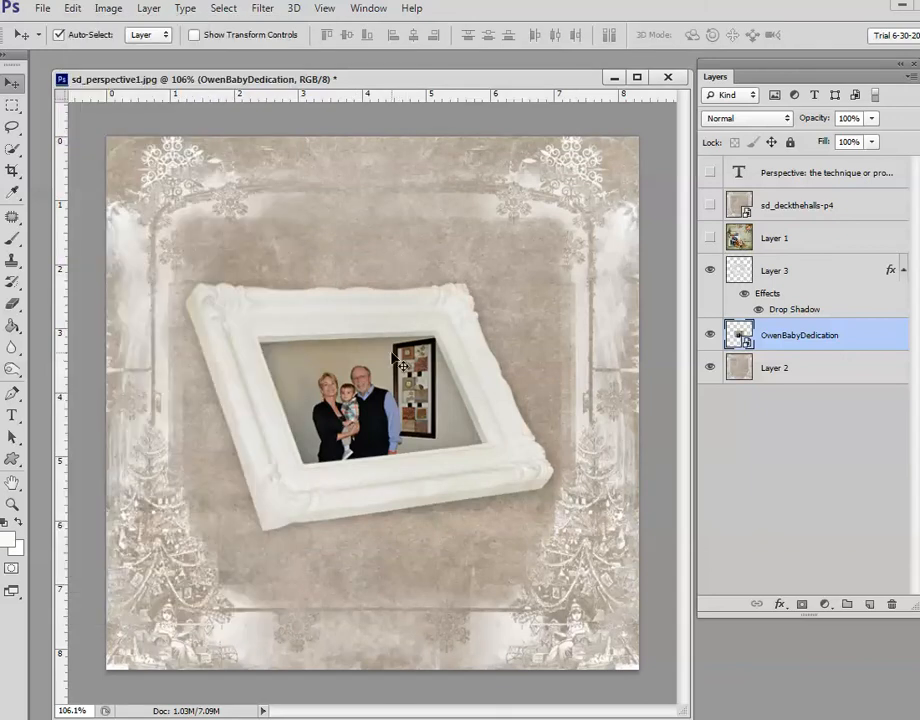
key("ctrl+t")
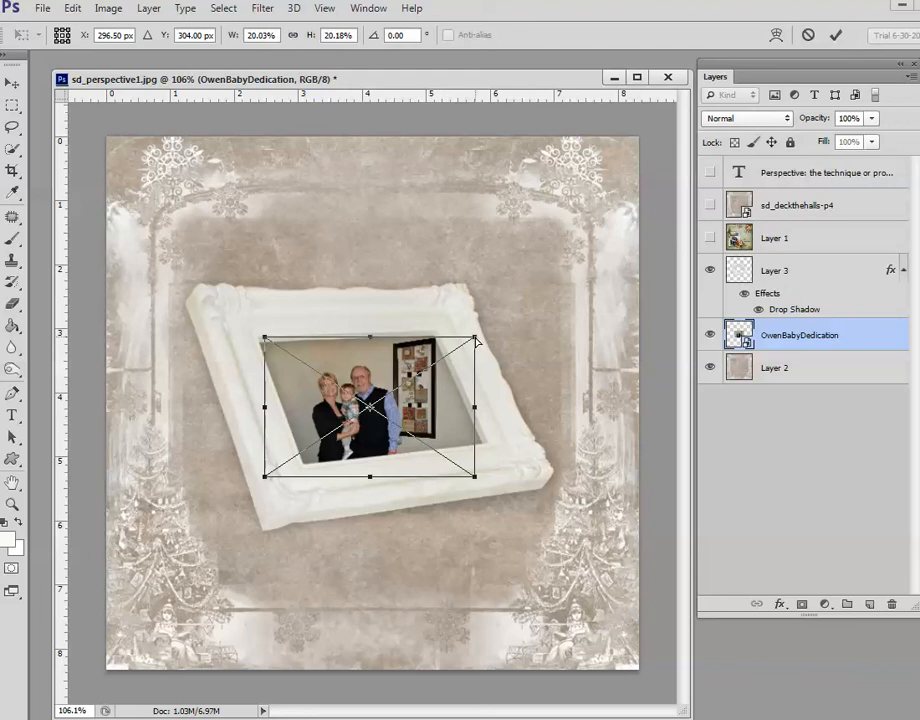
left_click_drag(476, 343, 440, 331)
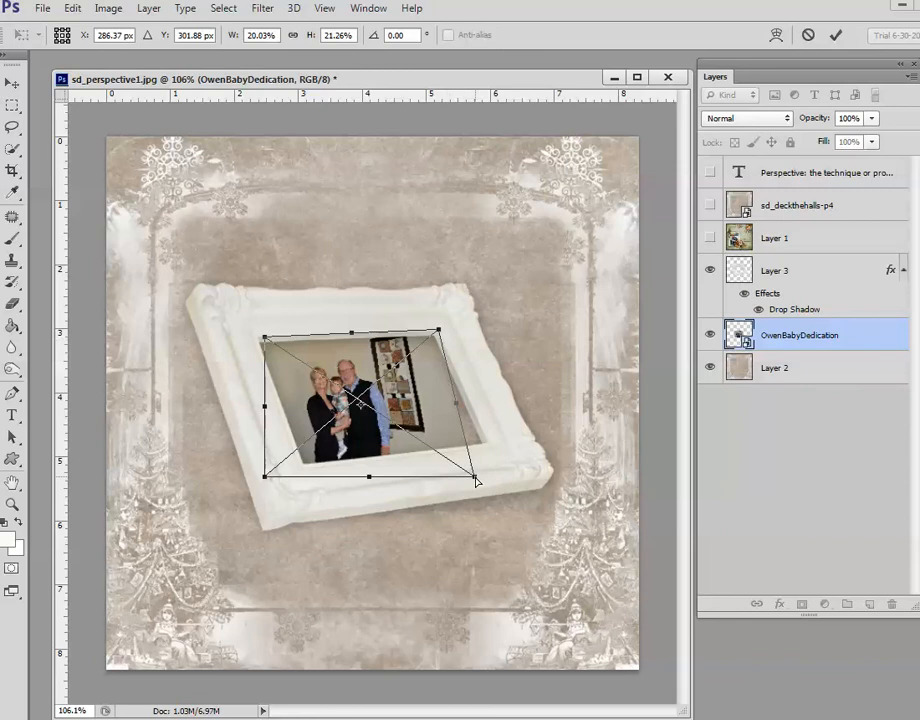
left_click_drag(476, 479, 487, 447)
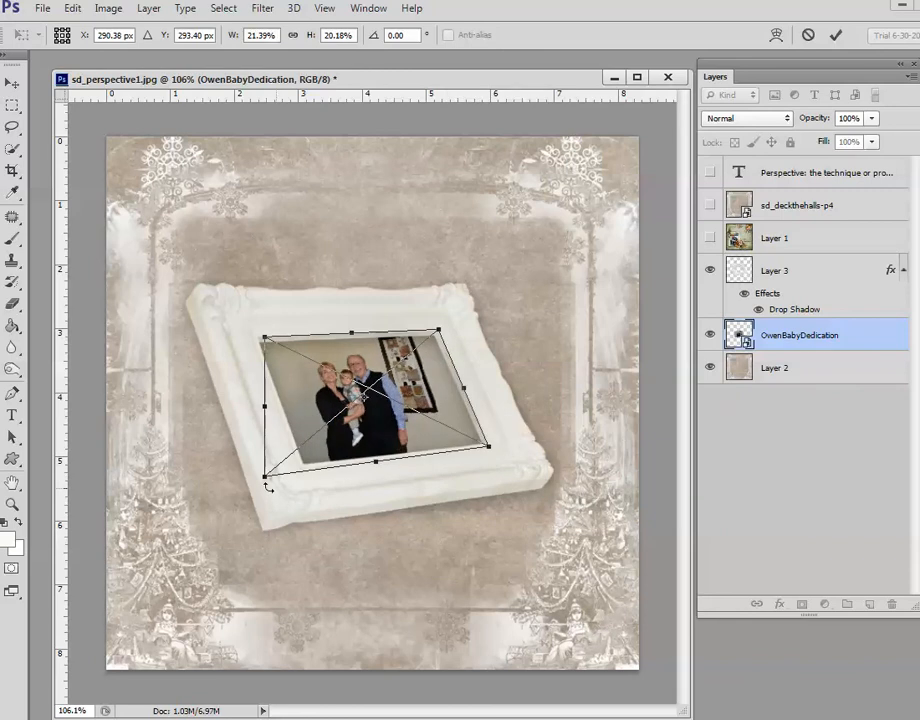
left_click_drag(268, 480, 298, 469)
left_click_drag(263, 338, 255, 339)
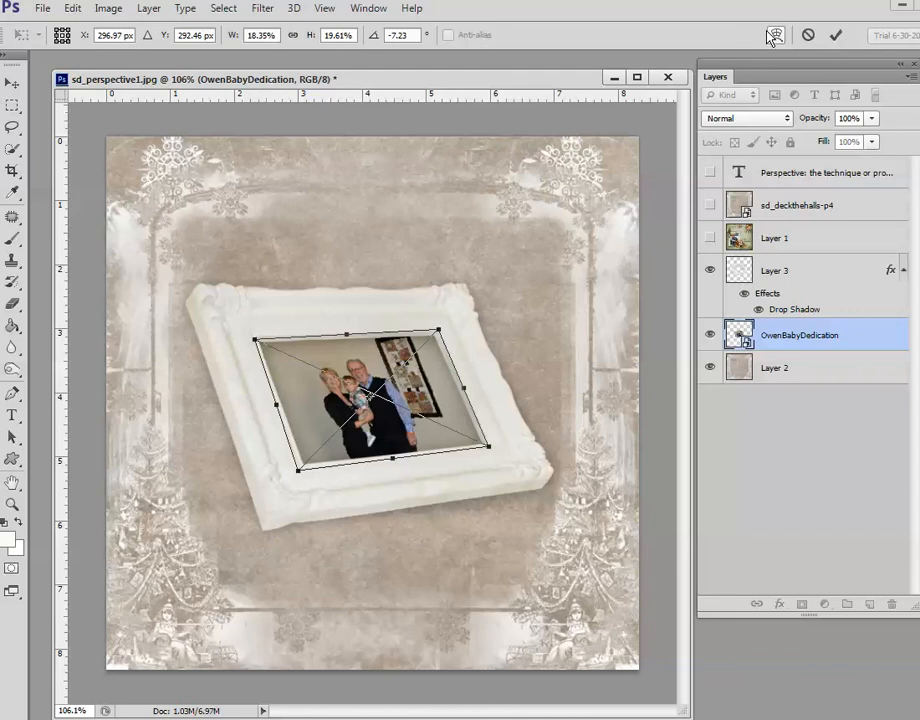
left_click(836, 35)
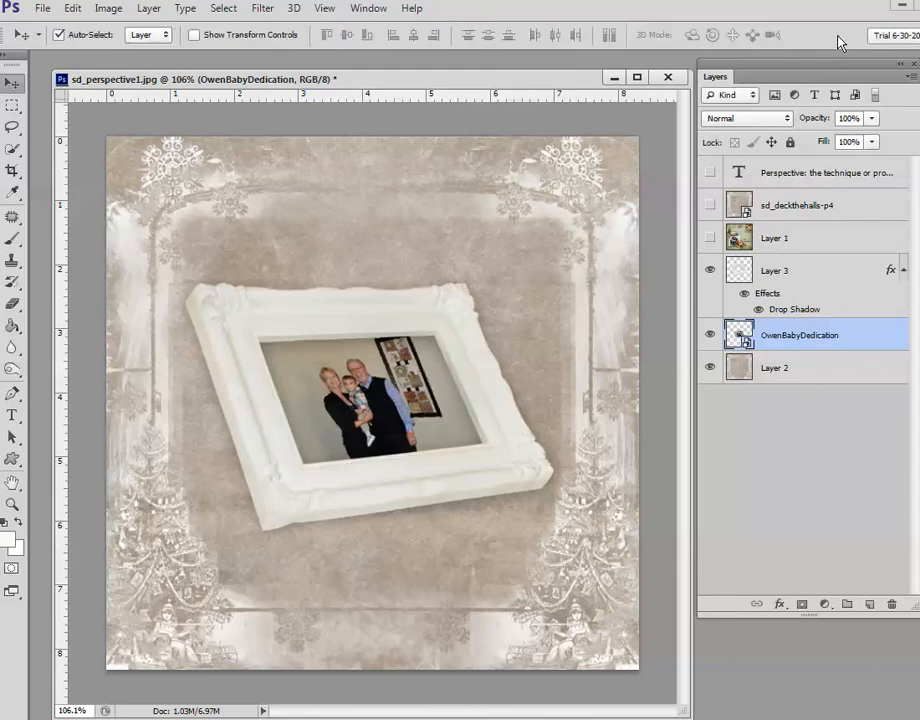
left_click_drag(363, 376, 360, 383)
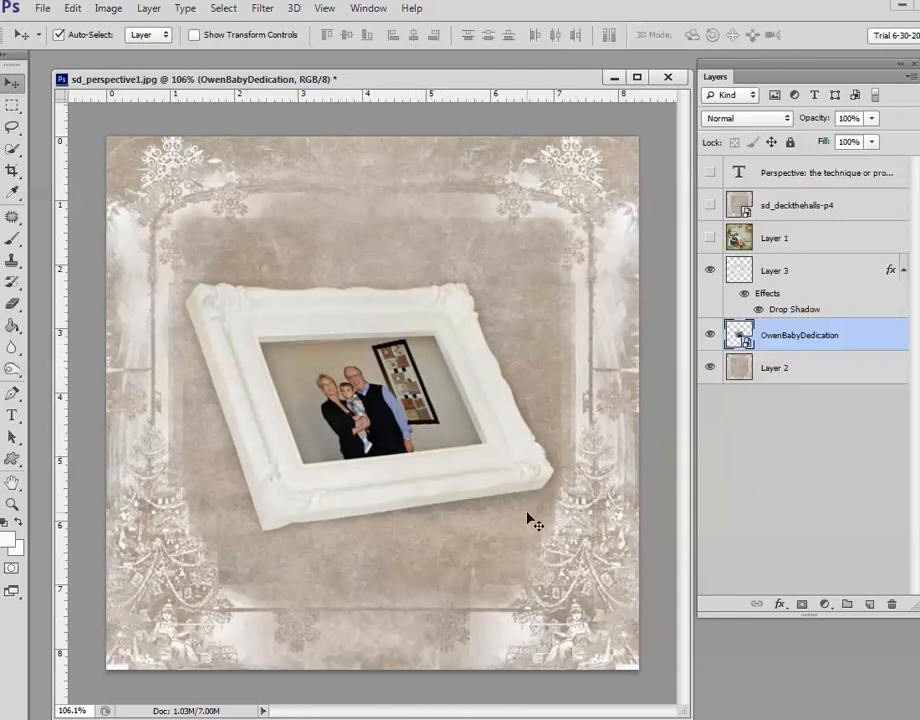
Refine the family photo's upper-right corner with Free Transform, raising it slightly under the frame's inner edge.
key("ctrl+minus")
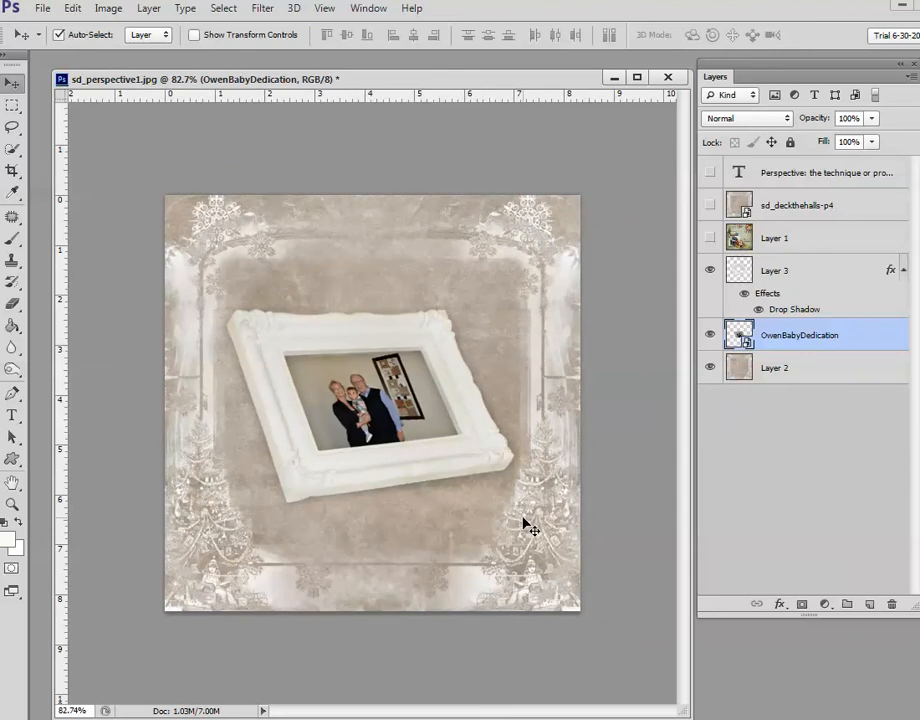
key("ctrl+plus")
key("ctrl+plus")
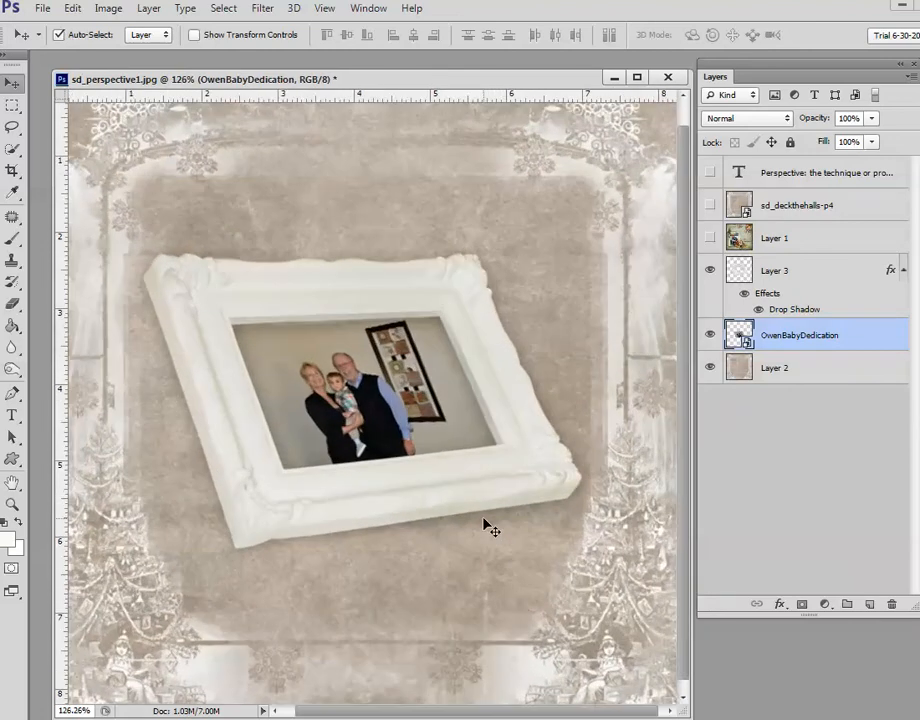
left_click(43, 9)
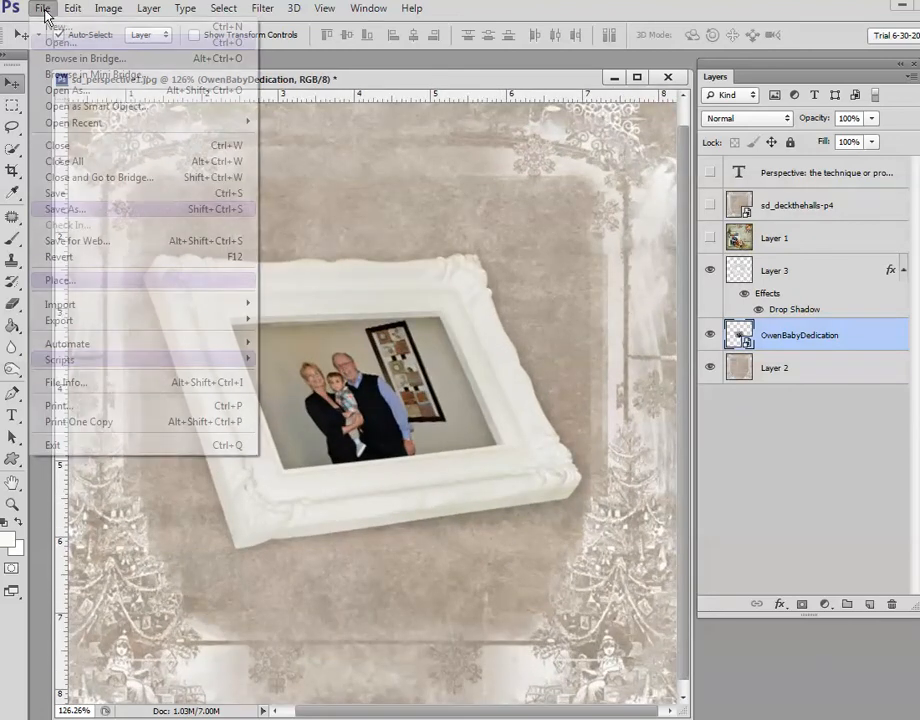
mouse_move(74, 9)
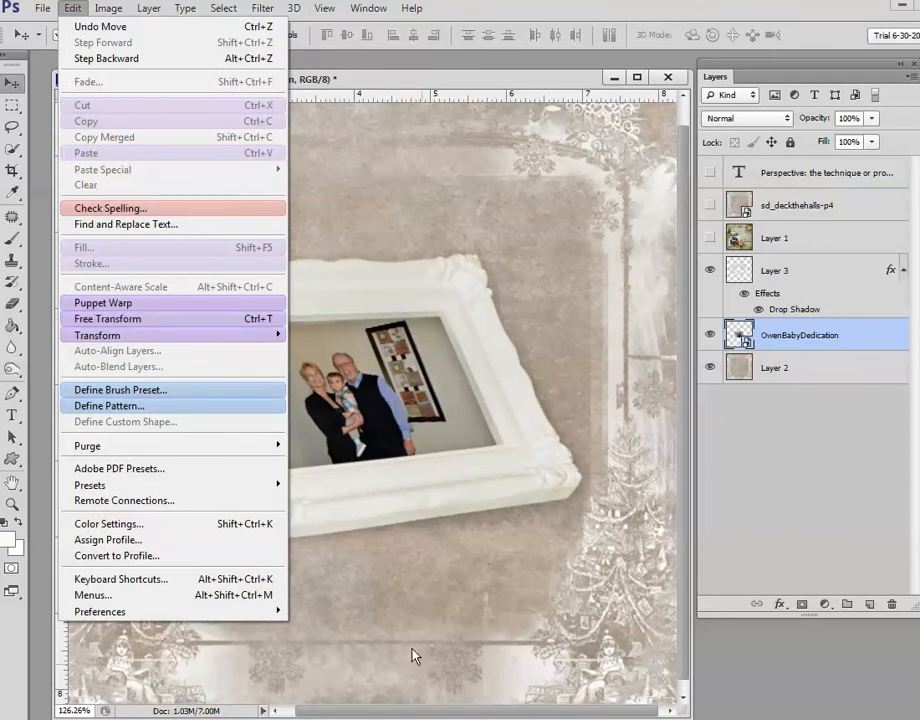
left_click(133, 319)
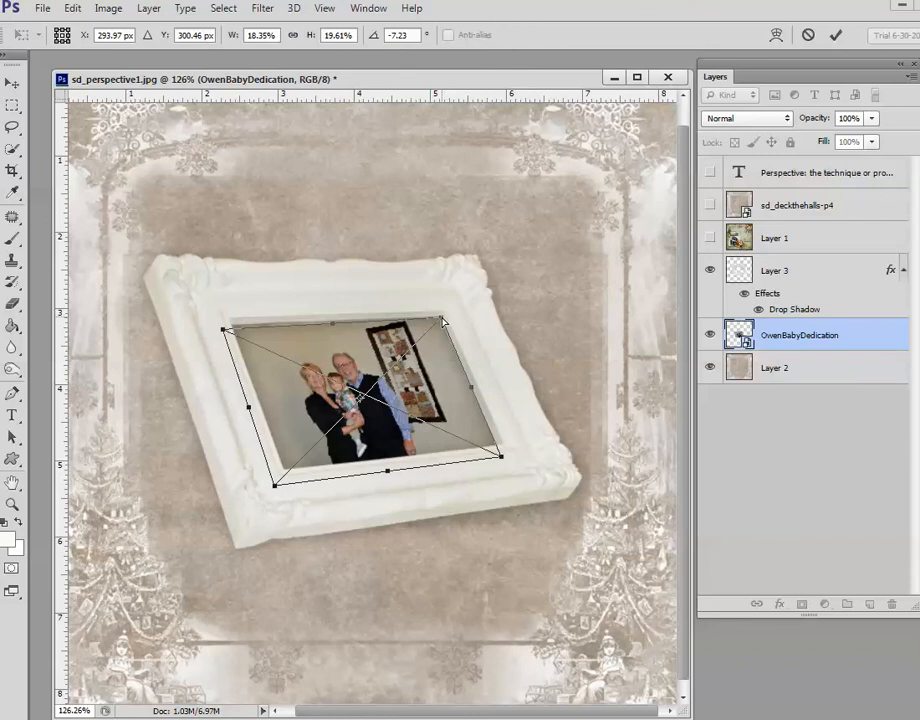
mouse_move(440, 316)
left_mouse_down()
mouse_move(428, 336)
mouse_move(437, 329)
mouse_move(440, 338)
mouse_move(441, 313)
left_mouse_up()
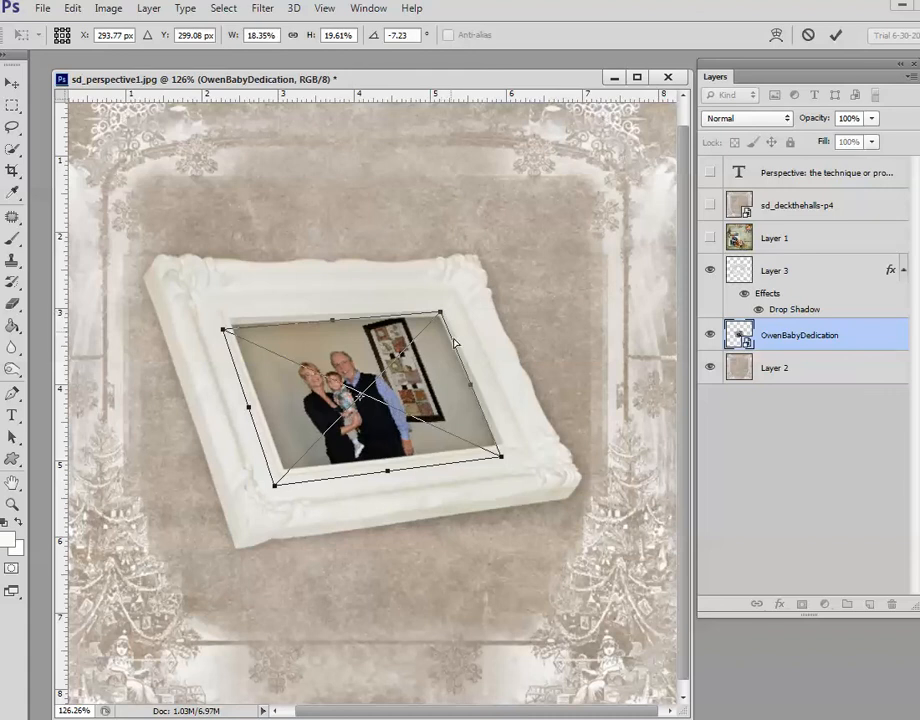
left_click(836, 37)
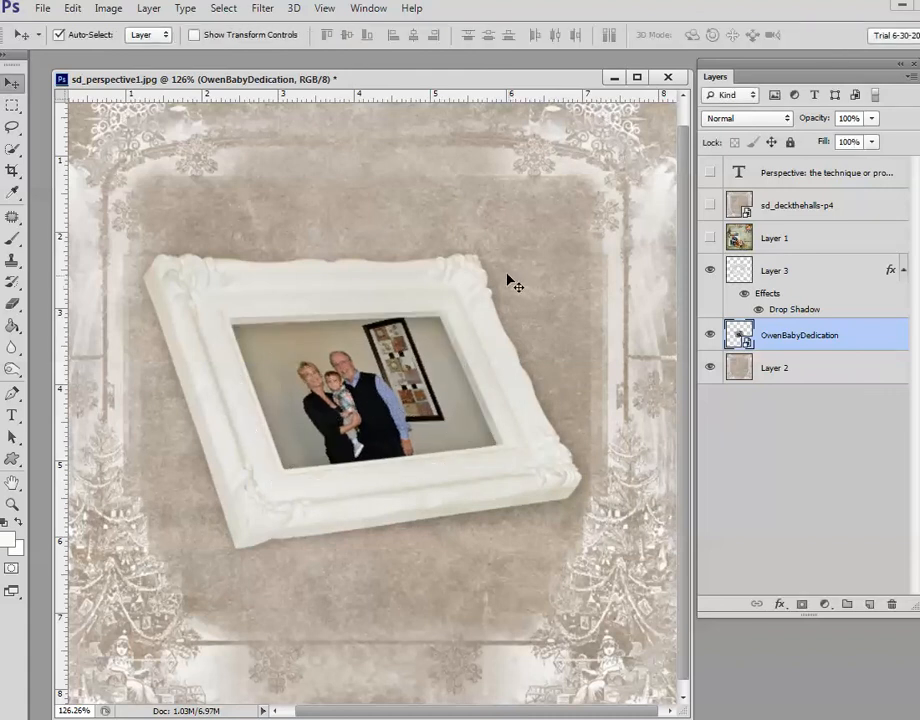